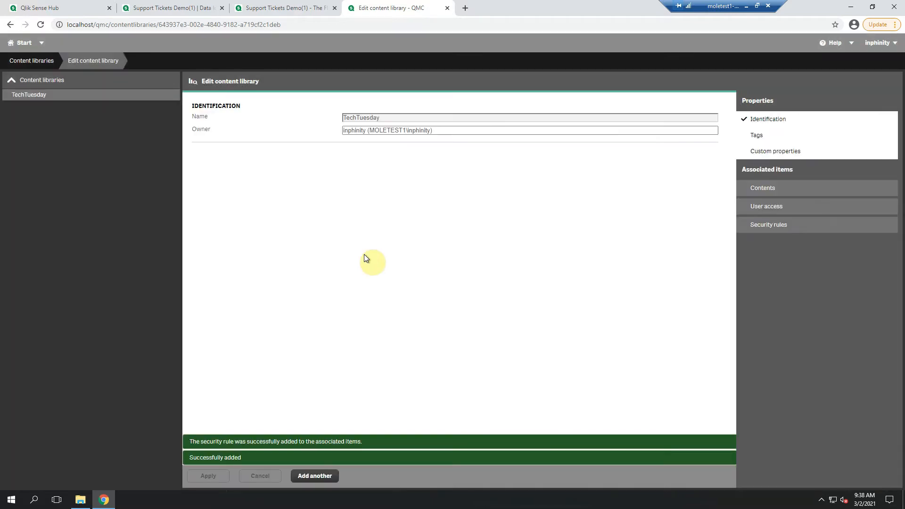
# - Upload all seven PNG icons from the support_icons folder to the contents of the TechTuesday content library
pyautogui.click(768, 190)
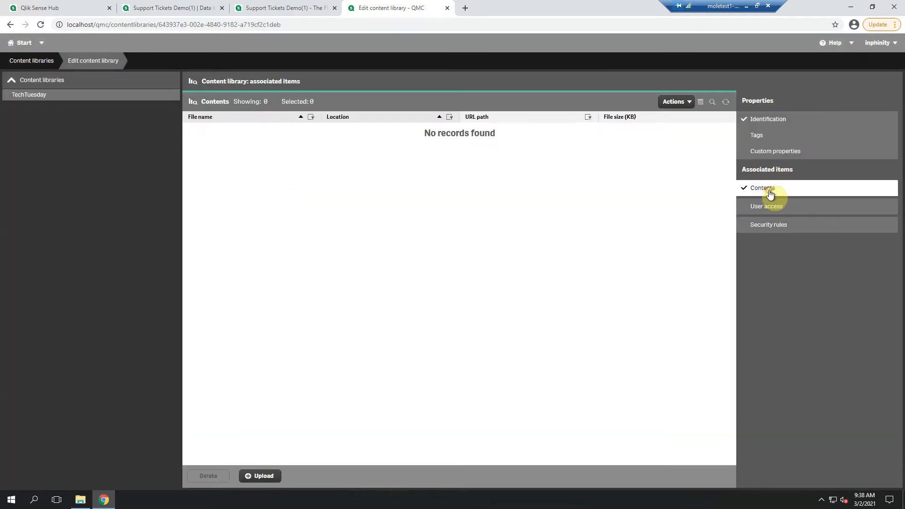
pyautogui.click(266, 477)
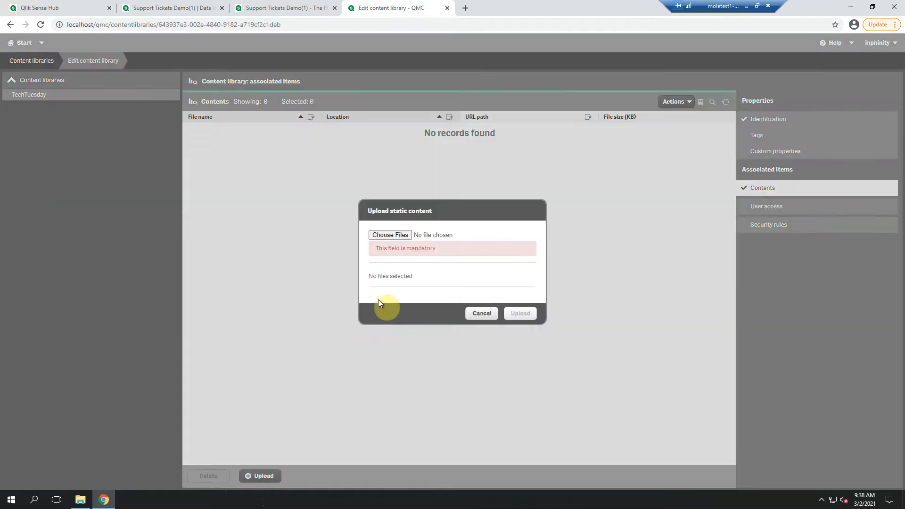
pyautogui.click(396, 237)
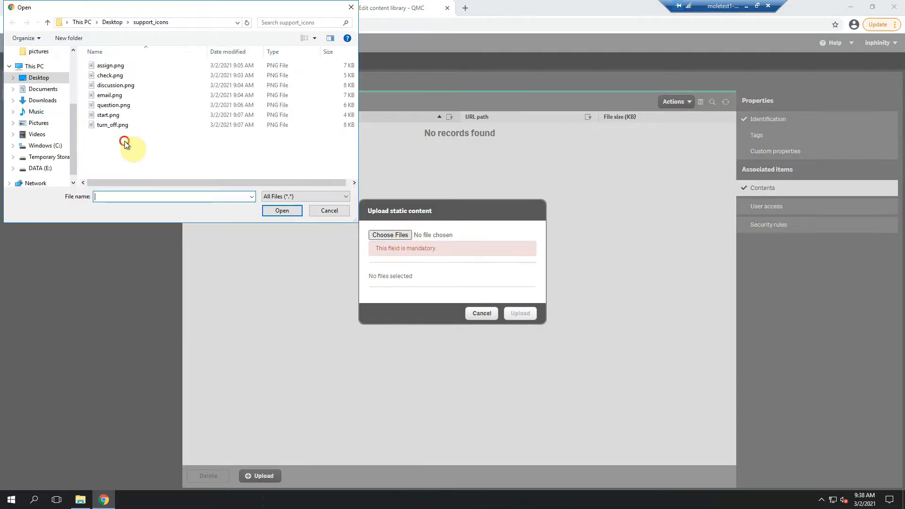
pyautogui.moveTo(124, 140); pyautogui.dragTo(106, 52)
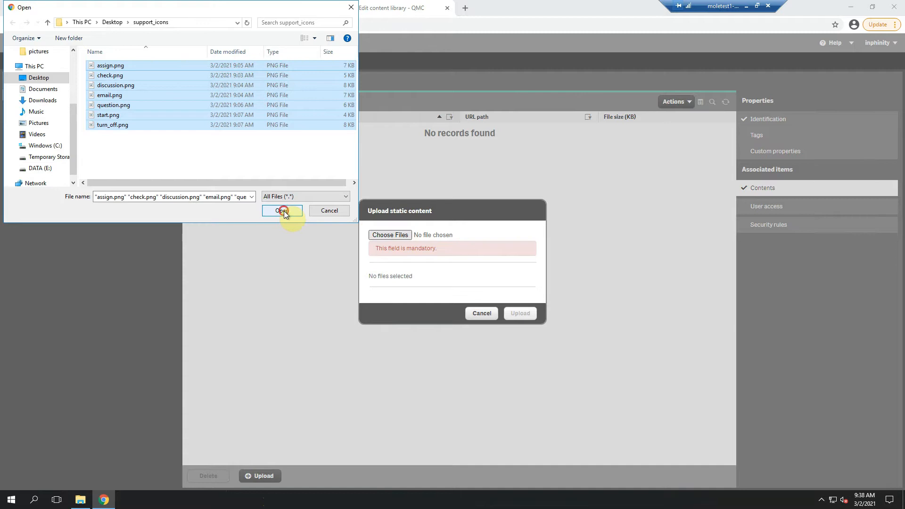
pyautogui.click(283, 211)
pyautogui.click(523, 338)
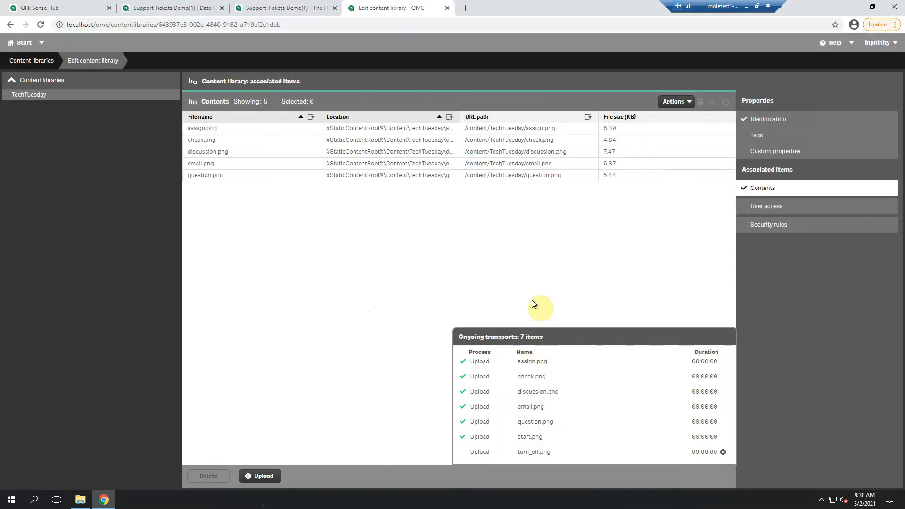
# - Switch to the support tickets sheet, edit it, and set TechTuesday as the Process flow's content library for additional node types
pyautogui.click(290, 10)
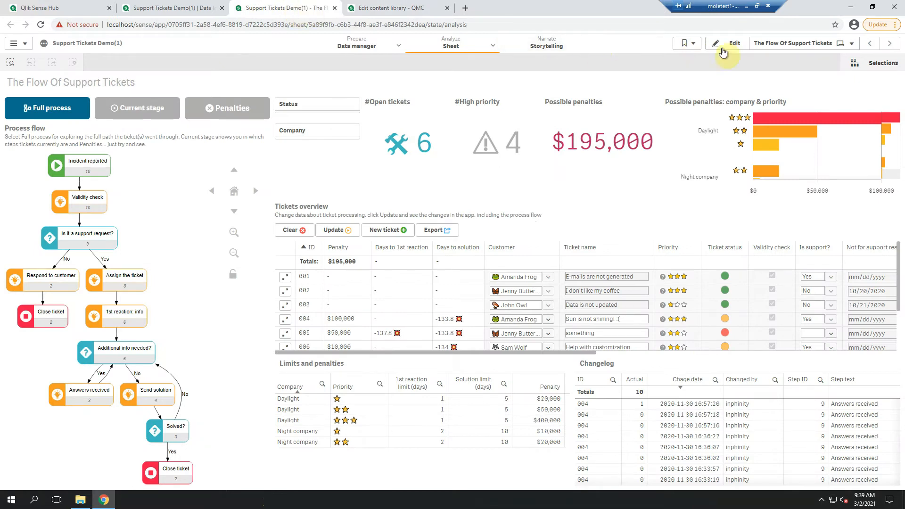
pyautogui.click(733, 44)
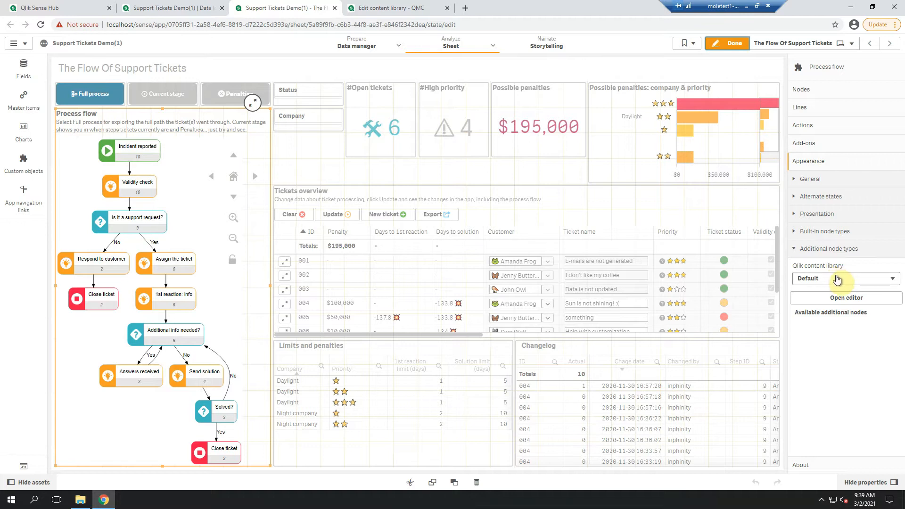
pyautogui.click(837, 279)
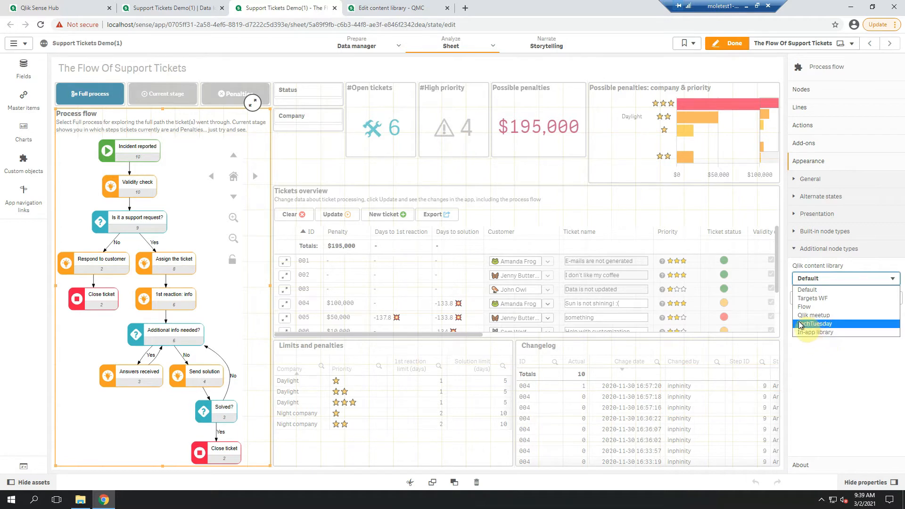
pyautogui.click(839, 323)
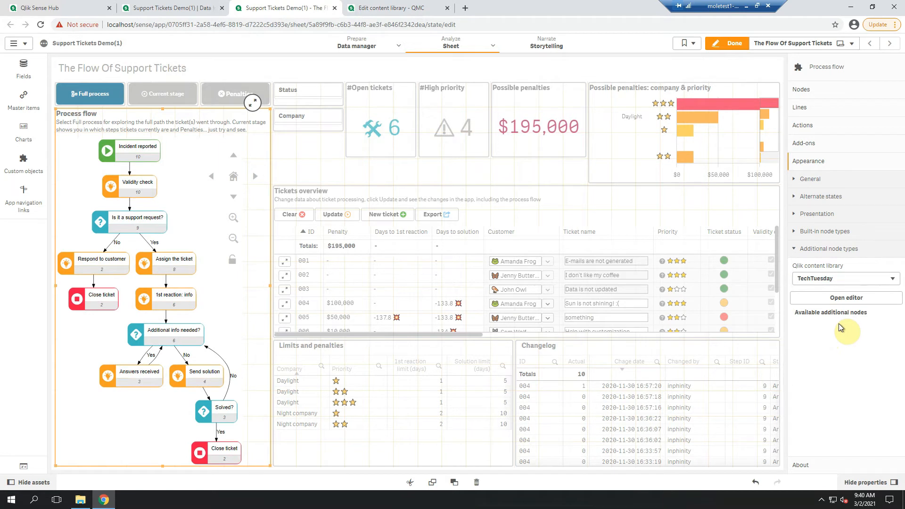
# - Add a node of type "assign" in the additional nodes editor with the icon assign.png, checking the file name in the content library
pyautogui.click(845, 301)
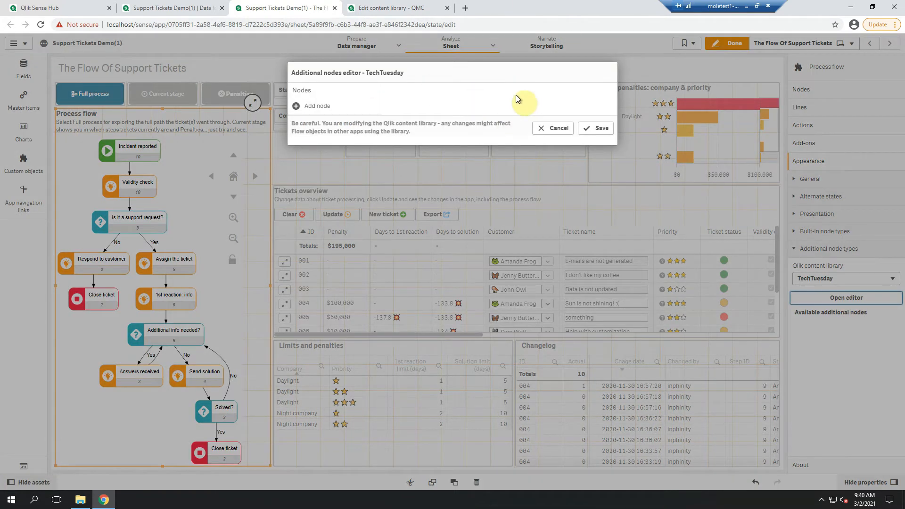
pyautogui.click(325, 106)
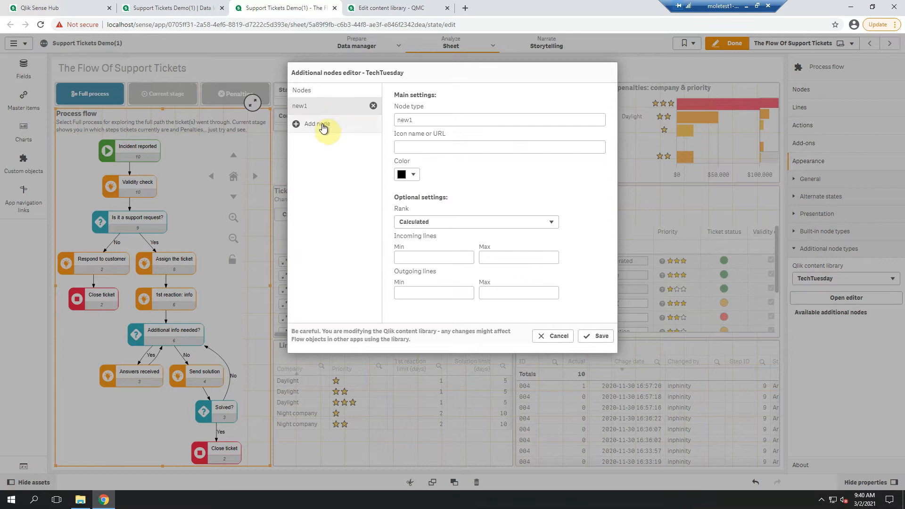
pyautogui.moveTo(423, 122); pyautogui.dragTo(391, 121)
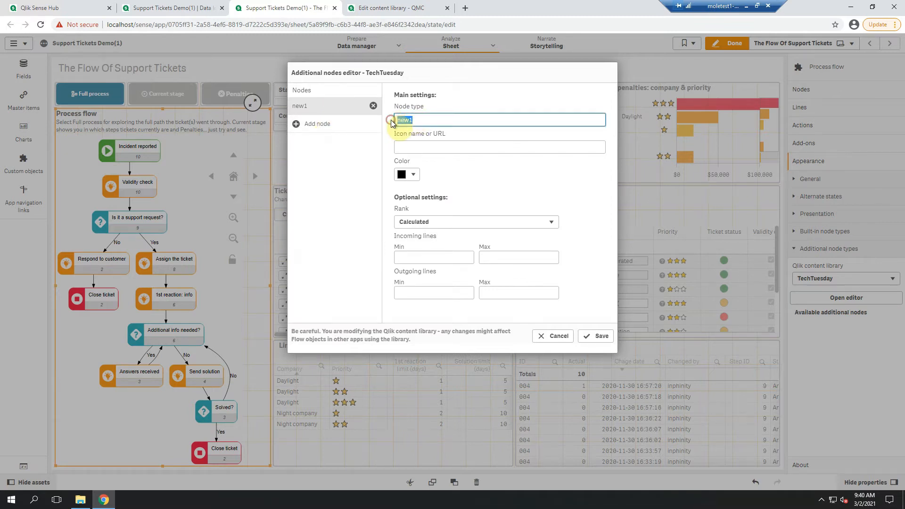
pyautogui.write('assign')
pyautogui.click(415, 144)
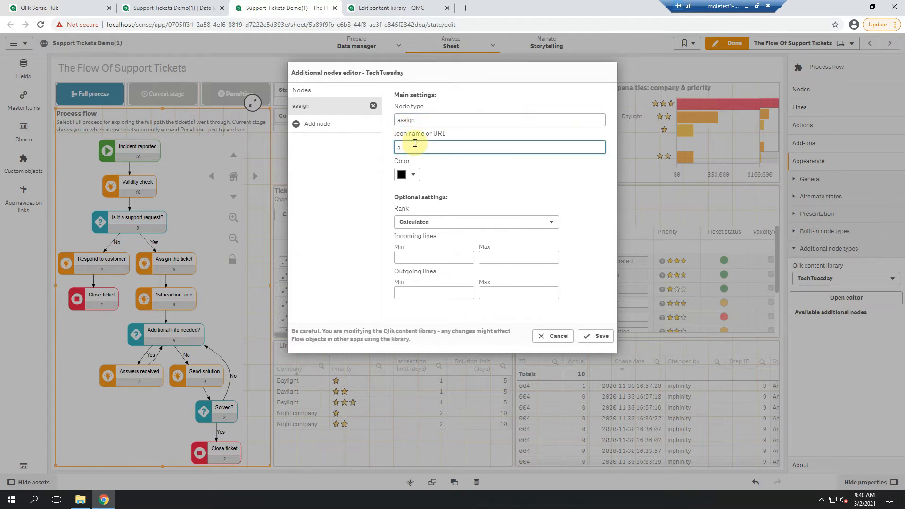
pyautogui.write('assign.png')
pyautogui.click(383, 6)
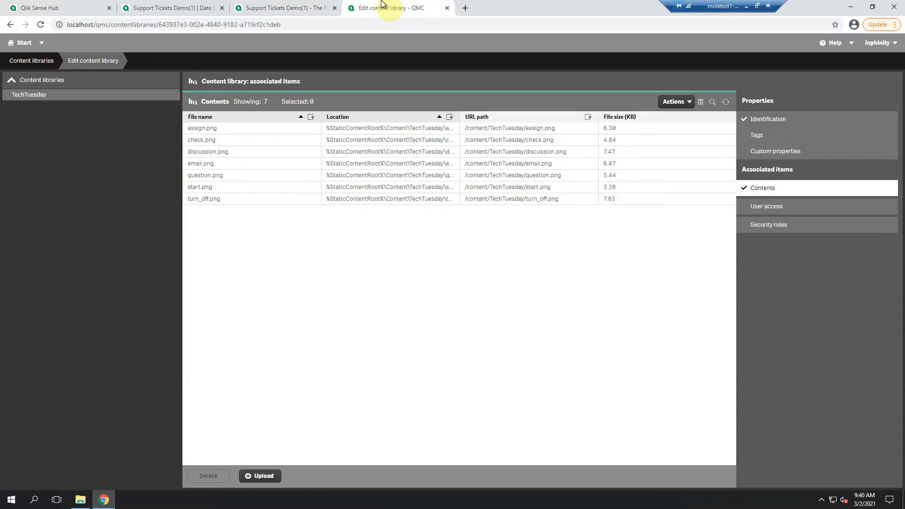
pyautogui.click(307, 11)
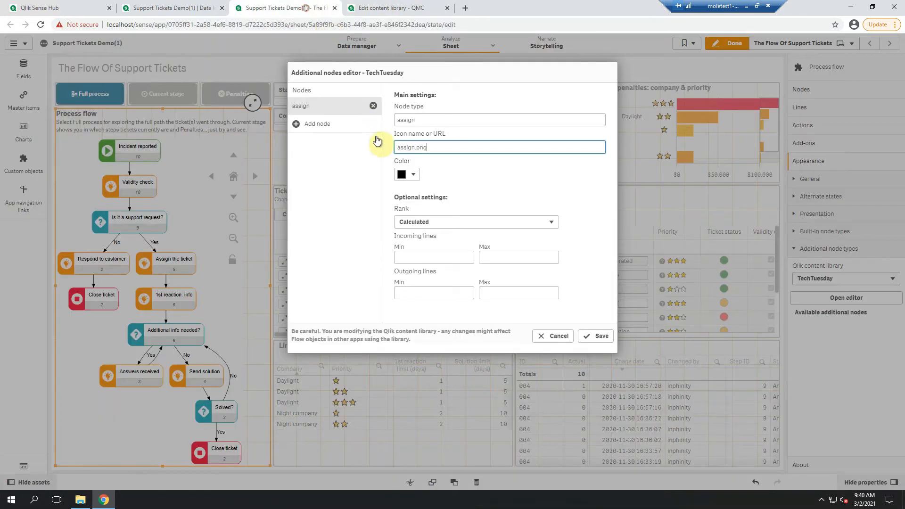
# - Set the assign node's color to yellow, #ffc220
pyautogui.click(407, 174)
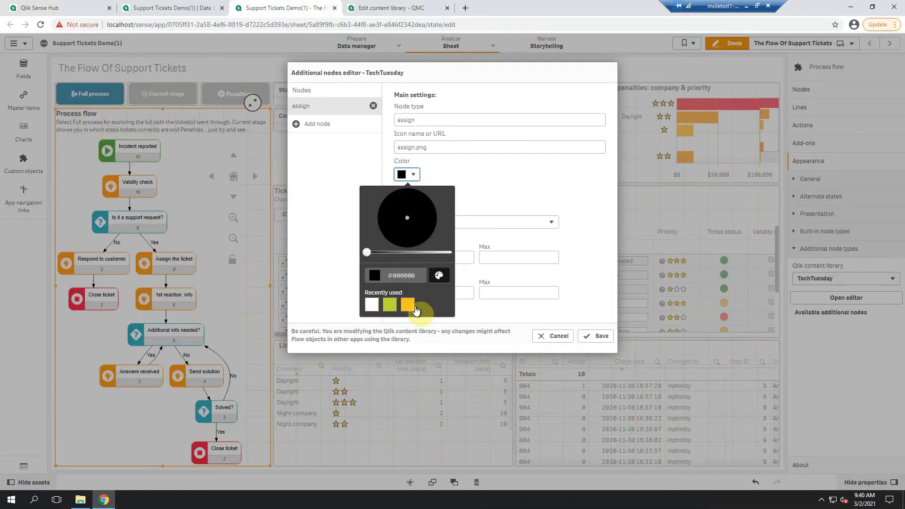
pyautogui.click(440, 275)
pyautogui.click(372, 236)
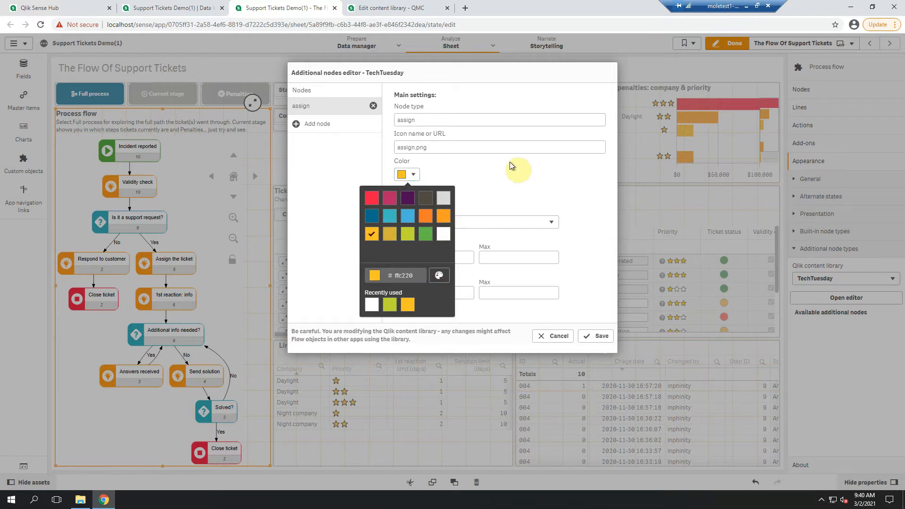
pyautogui.click(519, 185)
# - Add a second node of type "email" with the icon email.png and the yellow-green color #bed62f
pyautogui.click(315, 124)
pyautogui.hotkey('ctrl', 'a')
pyautogui.write('email')
pyautogui.click(429, 147)
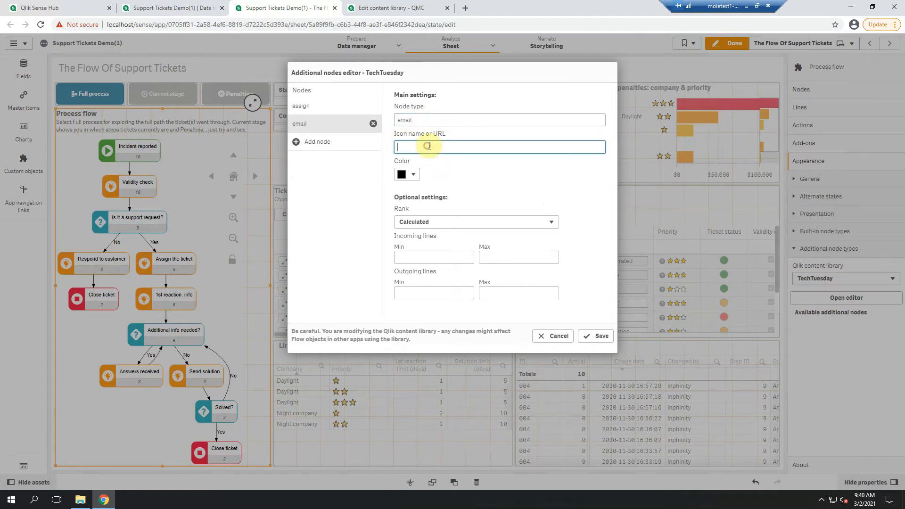
pyautogui.write('email.png')
pyautogui.click(411, 175)
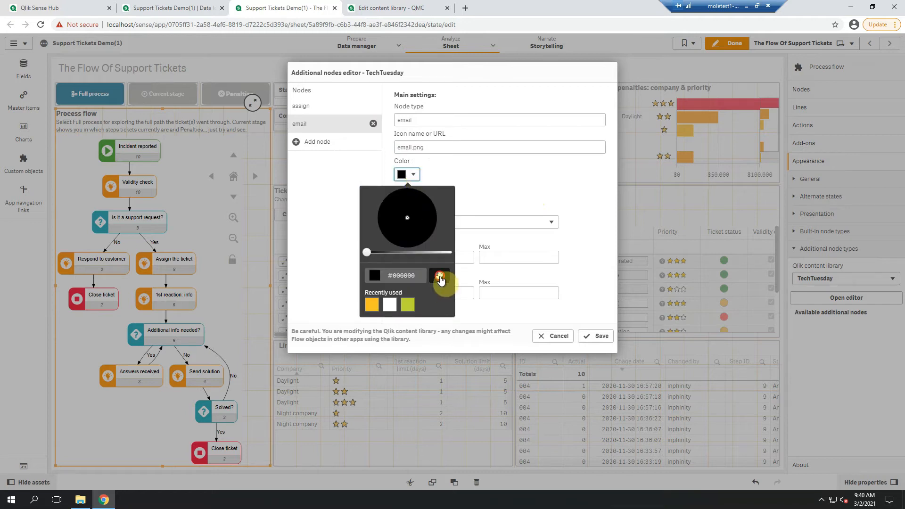
pyautogui.click(440, 279)
pyautogui.click(408, 234)
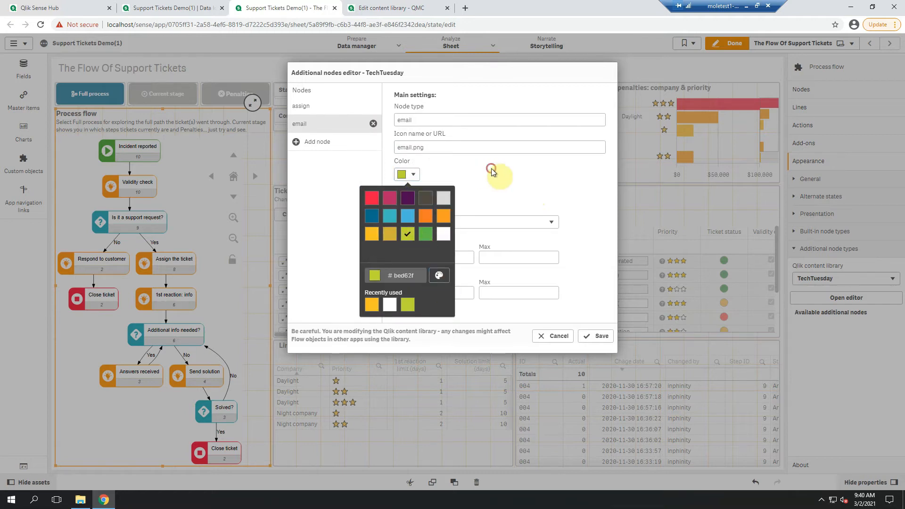
pyautogui.click(492, 172)
# - Add a third node of type "check" with the icon check.png, checking the file name in the content library
pyautogui.click(389, 9)
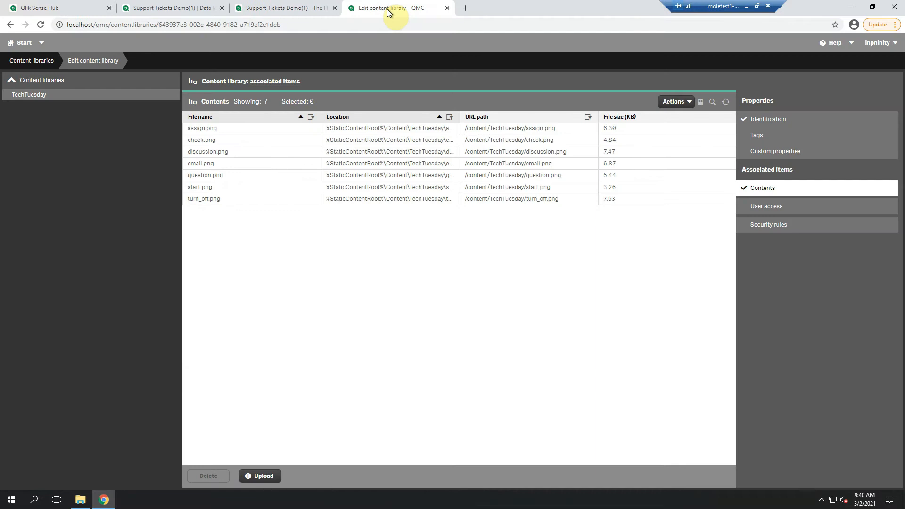
pyautogui.click(318, 9)
pyautogui.click(329, 141)
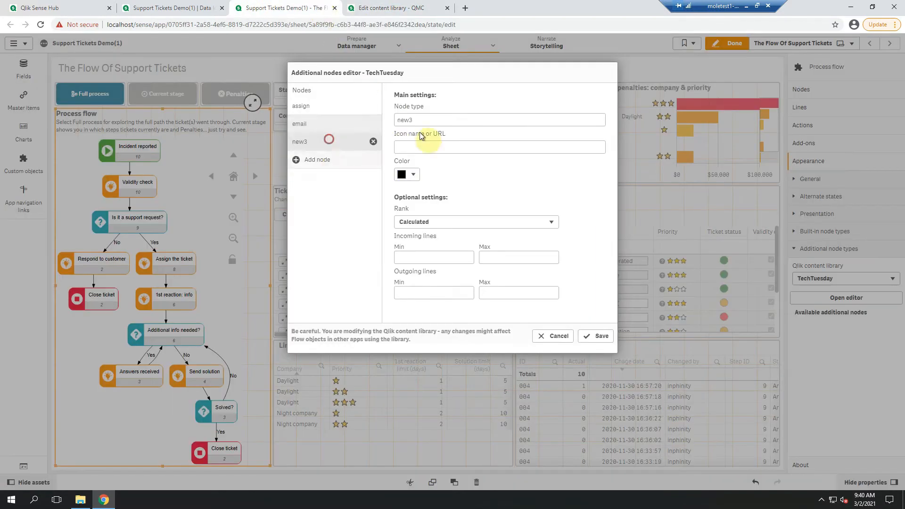
pyautogui.doubleClick(422, 119)
pyautogui.write('check')
pyautogui.click(474, 147)
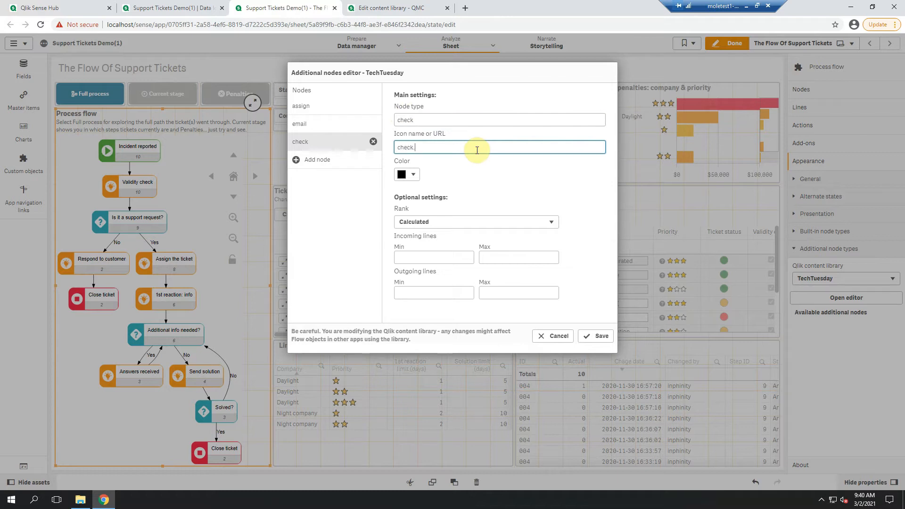
pyautogui.write('check.png')
# - Set the check node's color to light grey, #d9d9d9, and save the additional nodes
pyautogui.click(407, 174)
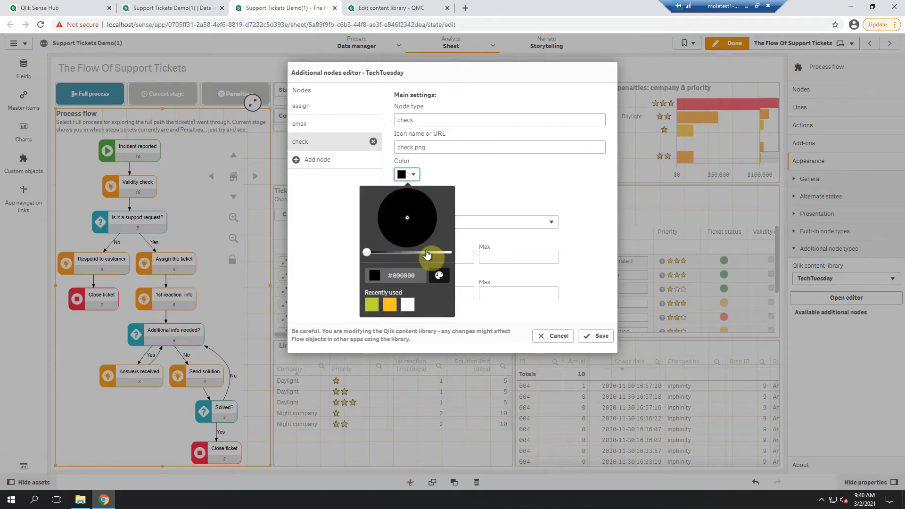
pyautogui.click(445, 278)
pyautogui.click(444, 196)
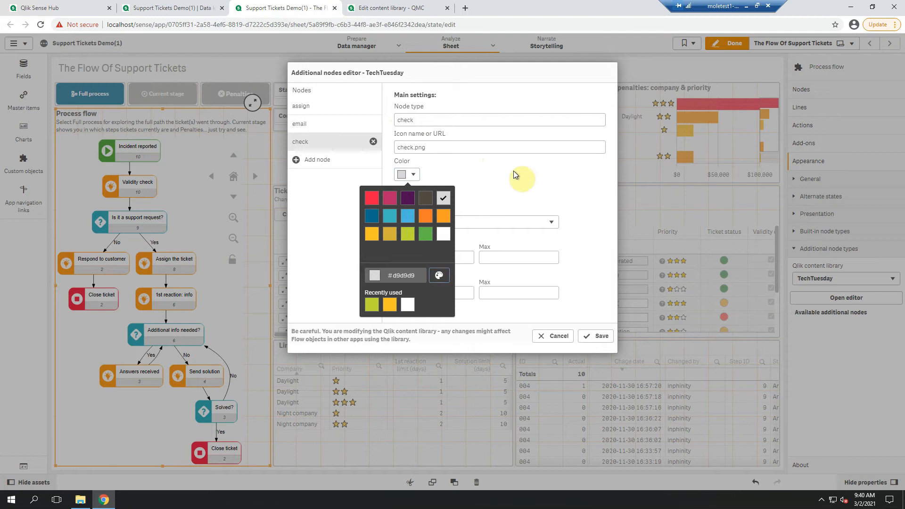
pyautogui.click(514, 171)
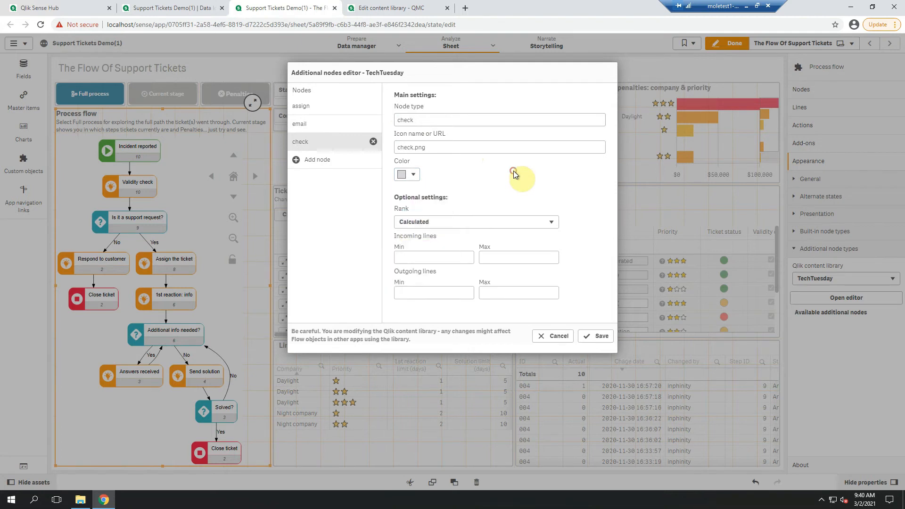
pyautogui.click(596, 337)
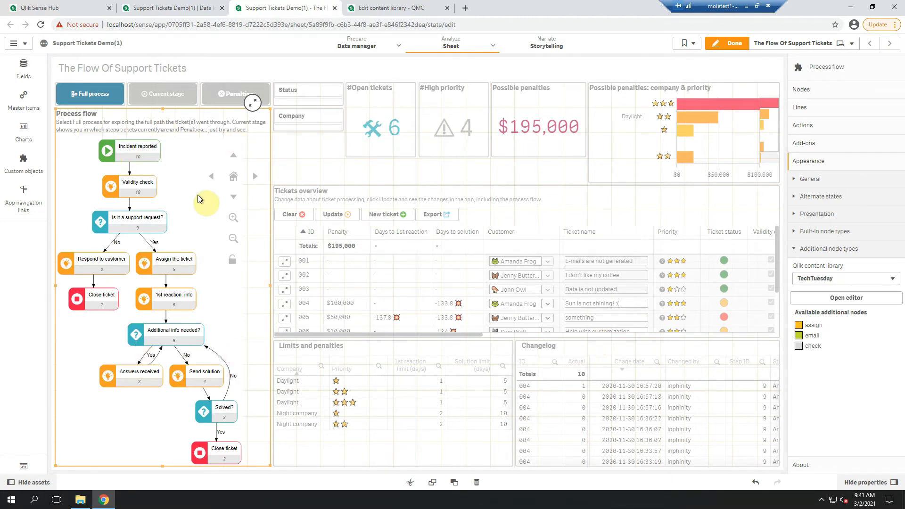
# - Review the Process flow's built-in node types, and inspect the type of each step in its nodes data outside edit mode
pyautogui.click(849, 231)
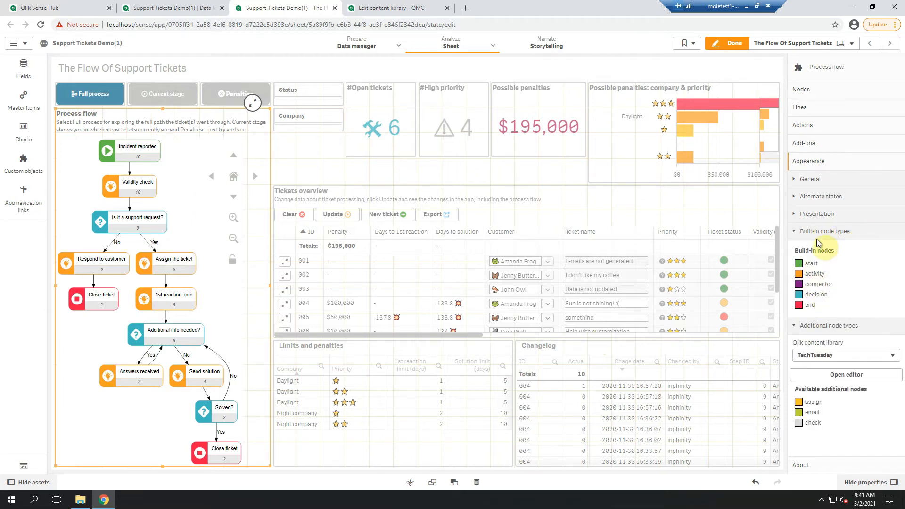
pyautogui.click(821, 232)
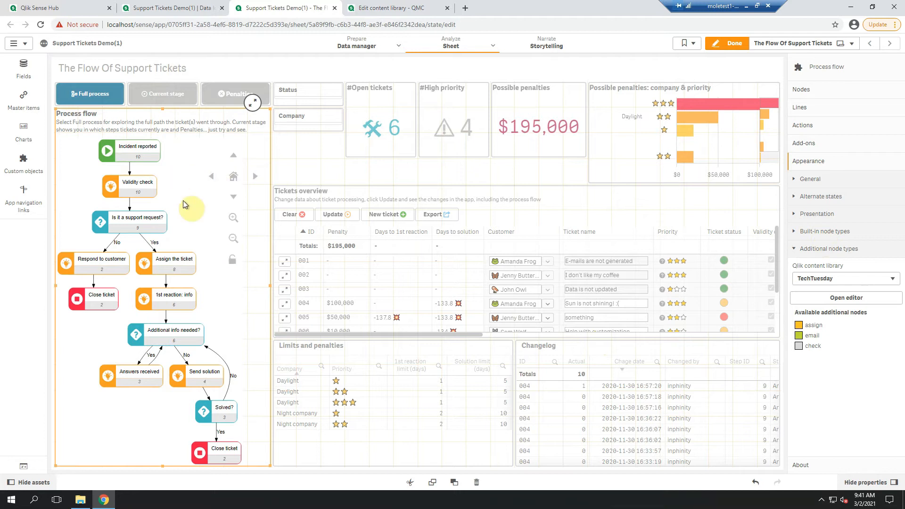
pyautogui.click(726, 47)
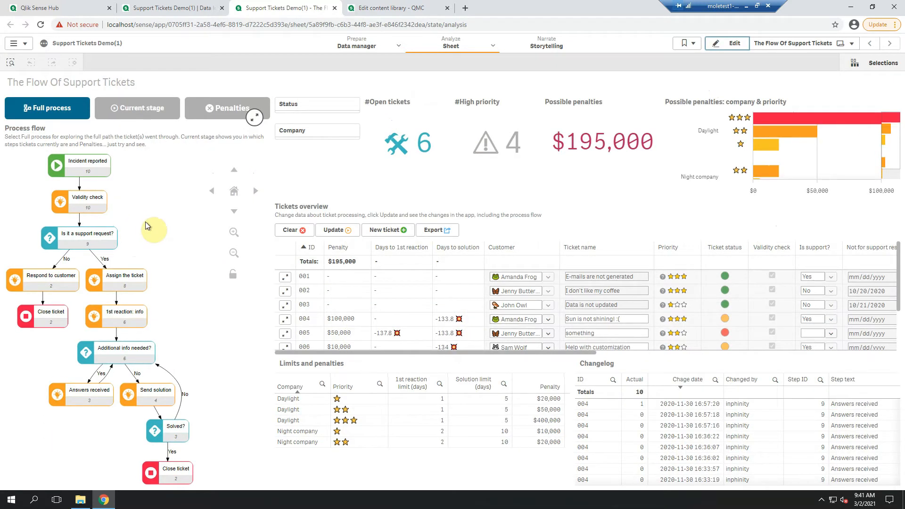
pyautogui.rightClick(146, 226)
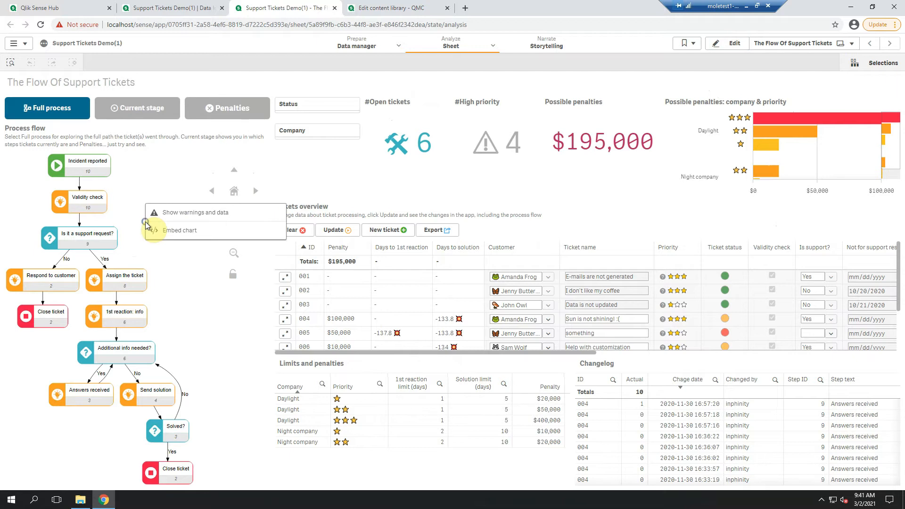
pyautogui.click(197, 212)
pyautogui.click(618, 81)
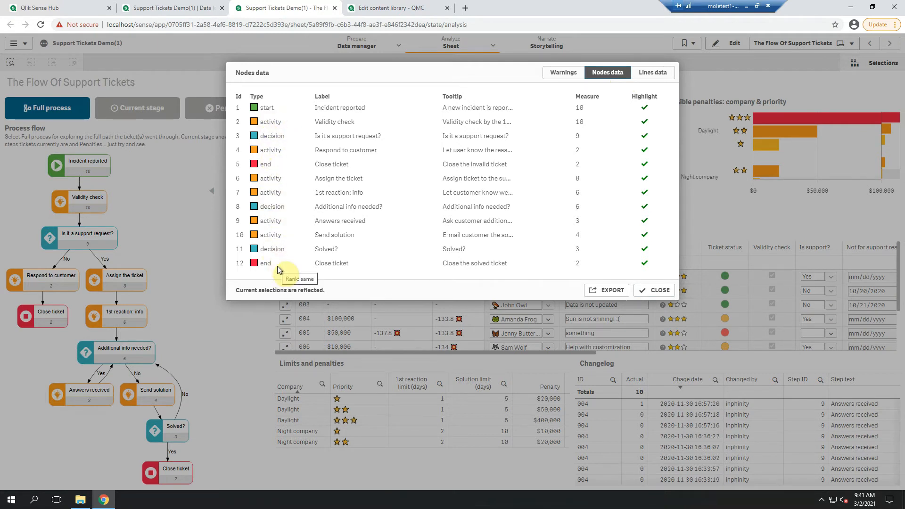
pyautogui.click(657, 290)
# - Check which field supplies the node type in the Process flow's node settings, and switch to the app's Process load script
pyautogui.click(730, 43)
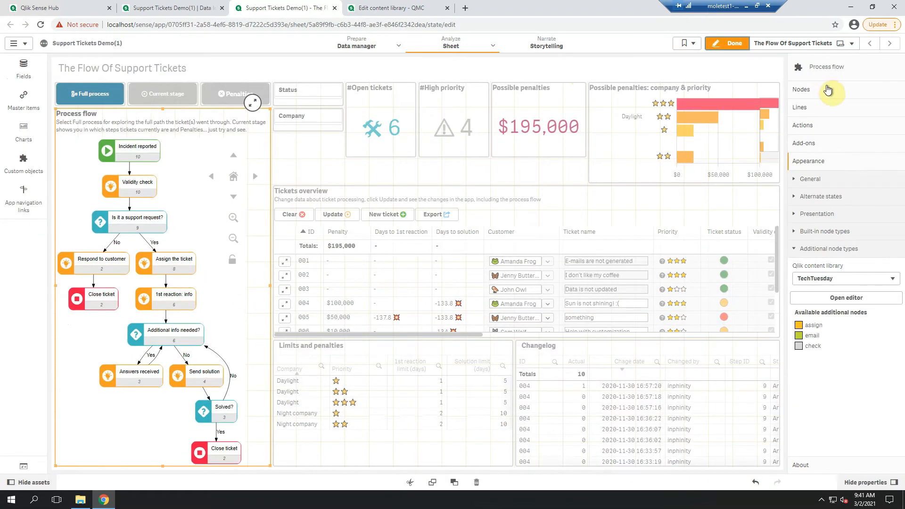
pyautogui.click(830, 94)
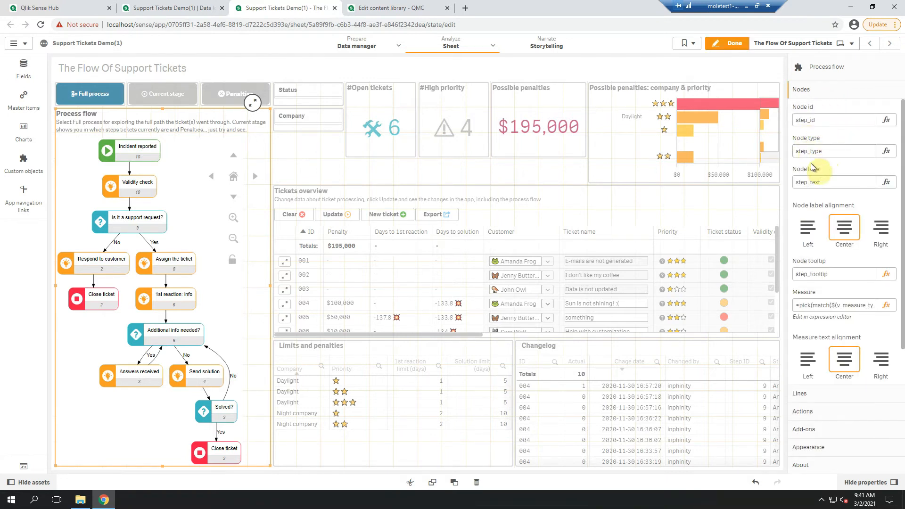
pyautogui.click(171, 10)
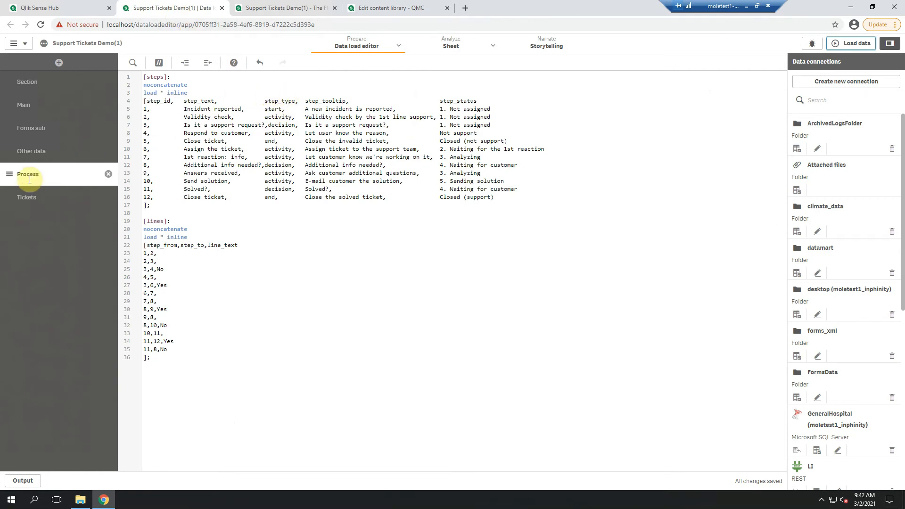
# - In the steps table, set the step type of Validity check to check, and of Respond to customer and 1st reaction: info to email
pyautogui.doubleClick(280, 118)
pyautogui.write('check,')
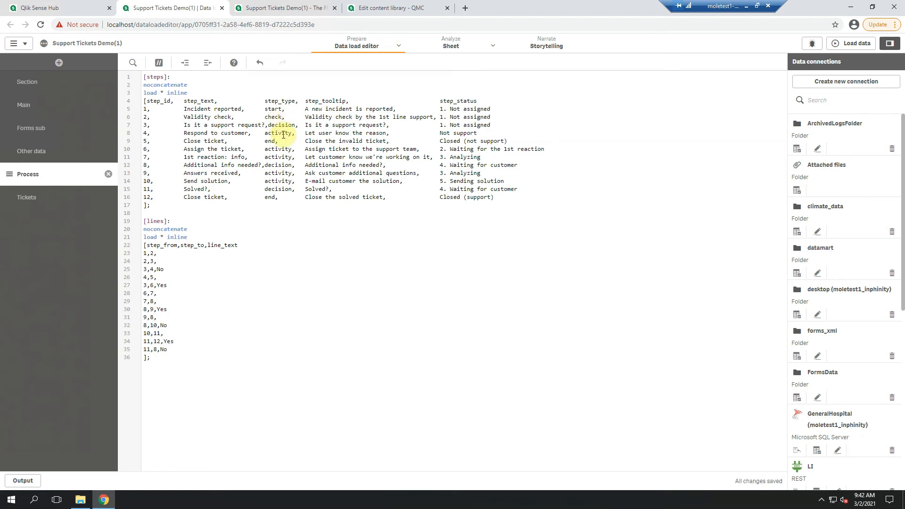
pyautogui.doubleClick(283, 135)
pyautogui.write('email')
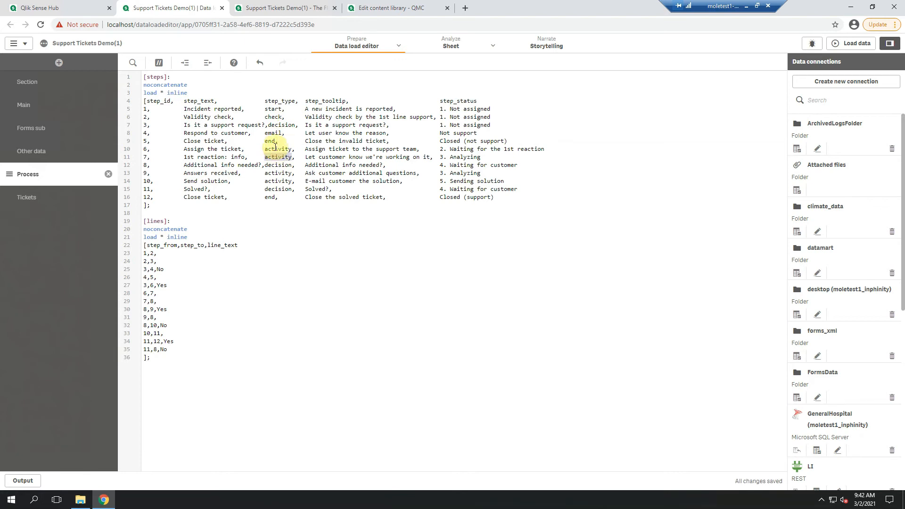
pyautogui.write('   email')
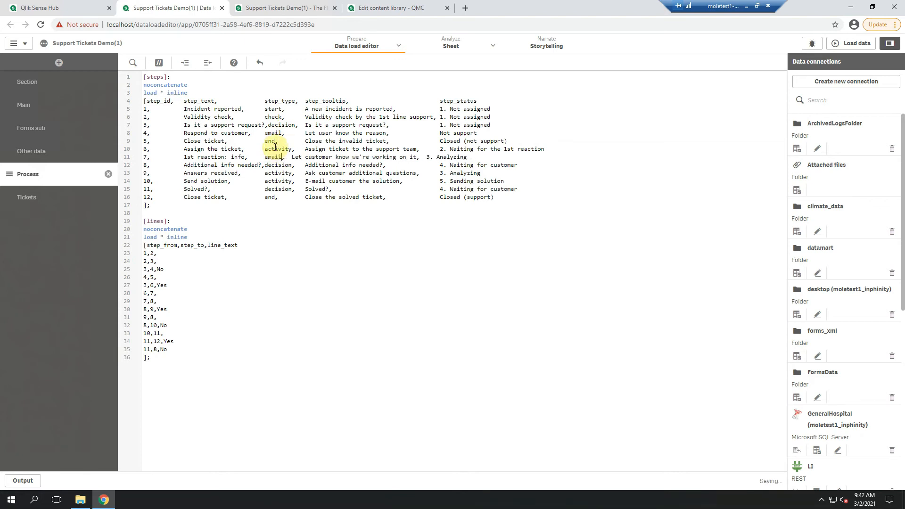
# - Set the step type of Assign the ticket to assign and of Send solution to email in the steps table
pyautogui.doubleClick(276, 148)
pyautogui.write('assign,')
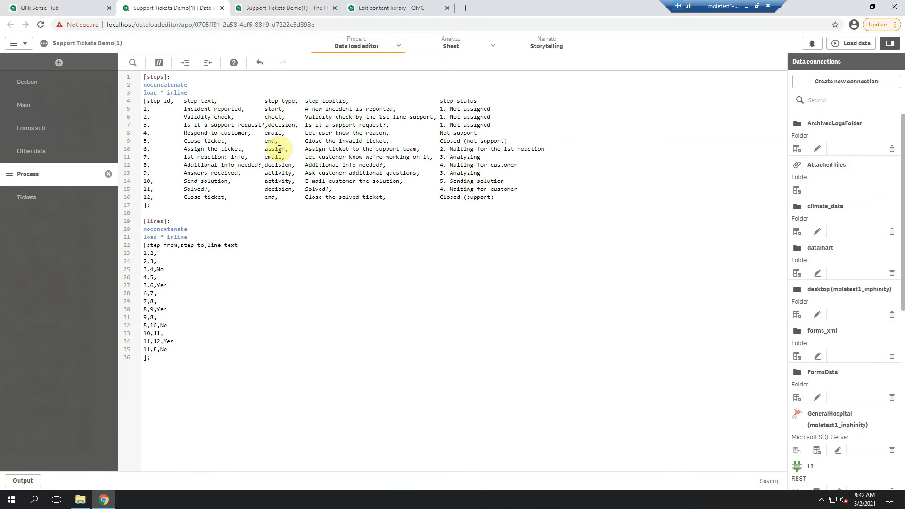
pyautogui.doubleClick(276, 181)
pyautogui.write('email')
pyautogui.press('Right')
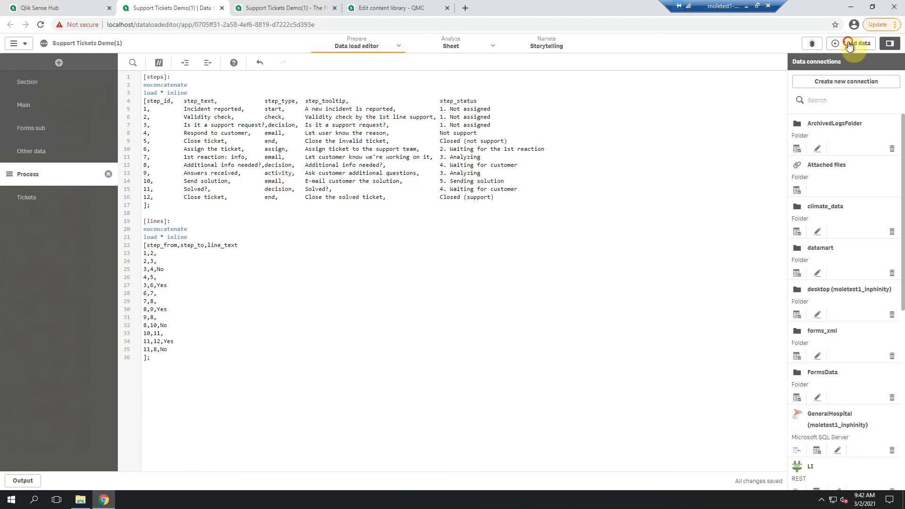
# - Reload the app's data and return to The Flow Of Support Tickets sheet
pyautogui.click(866, 44)
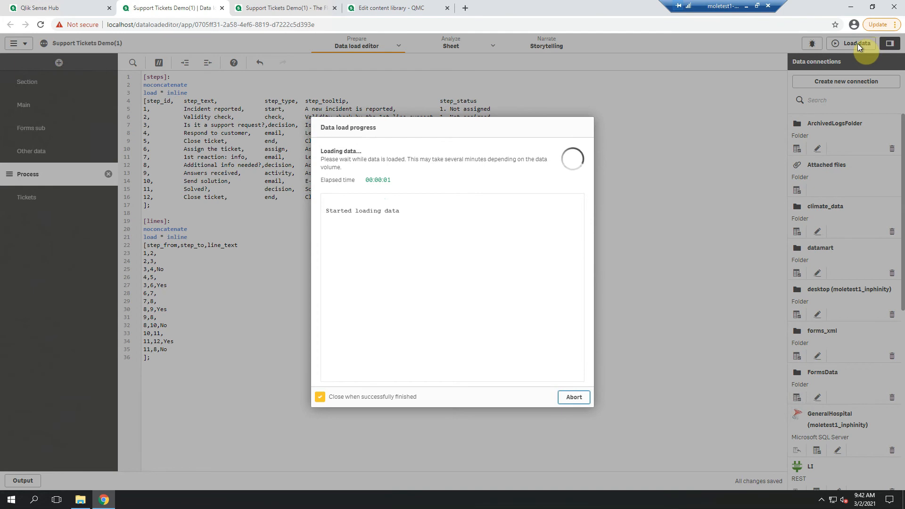
pyautogui.click(303, 10)
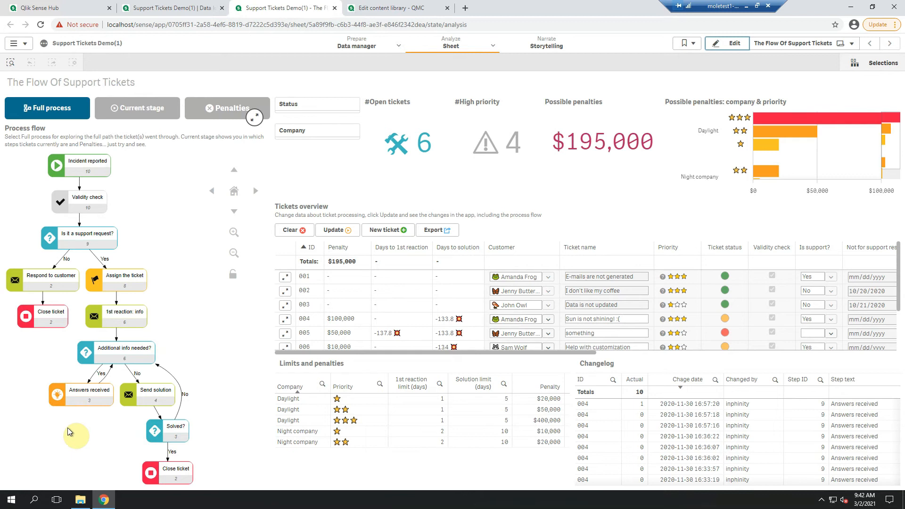
# - Review the Process flow's built-in node types and the assign node's settings in the additional nodes editor, closing it without saving
pyautogui.click(740, 45)
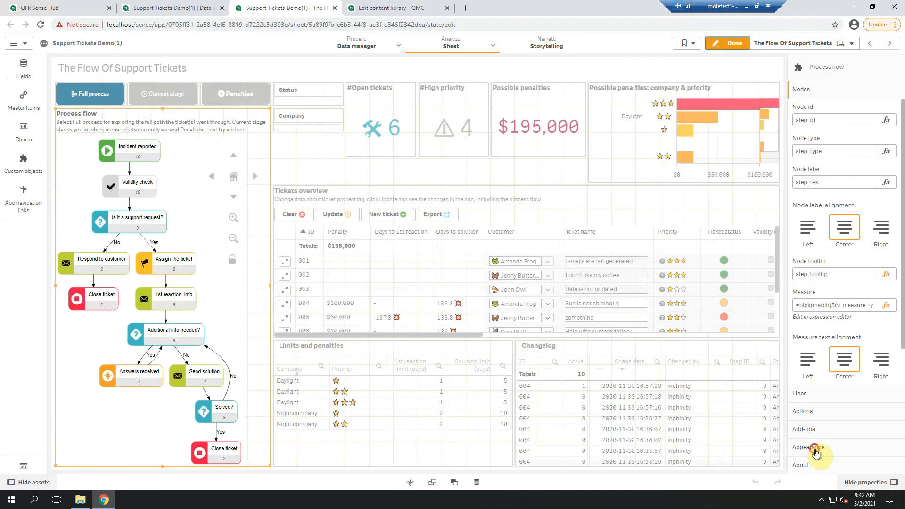
pyautogui.click(809, 447)
pyautogui.click(825, 231)
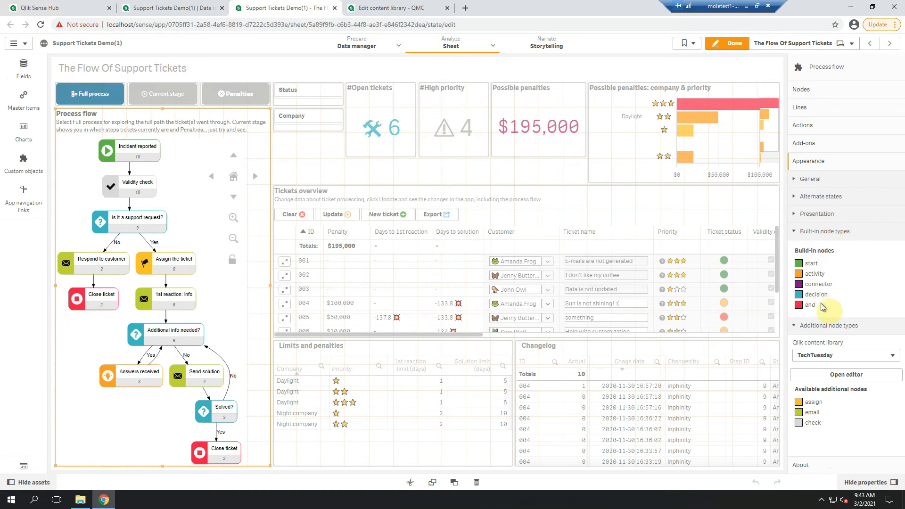
pyautogui.click(826, 231)
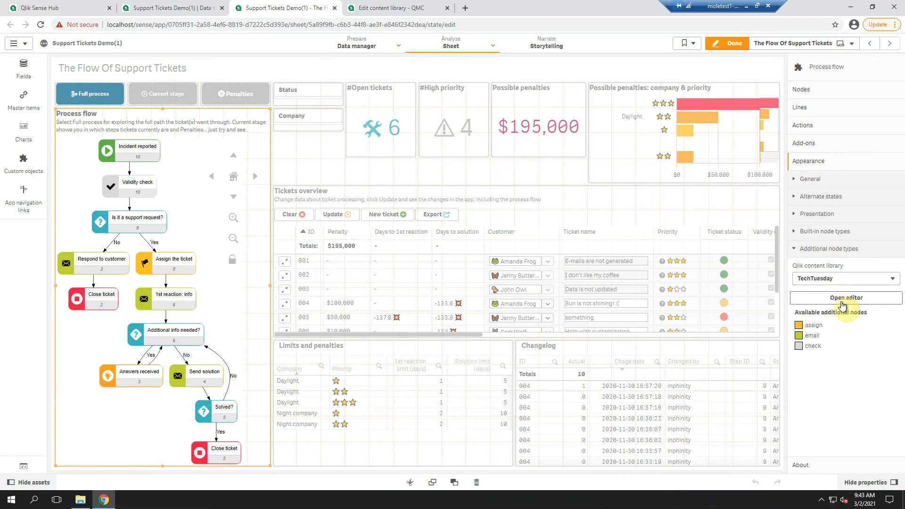
pyautogui.click(843, 301)
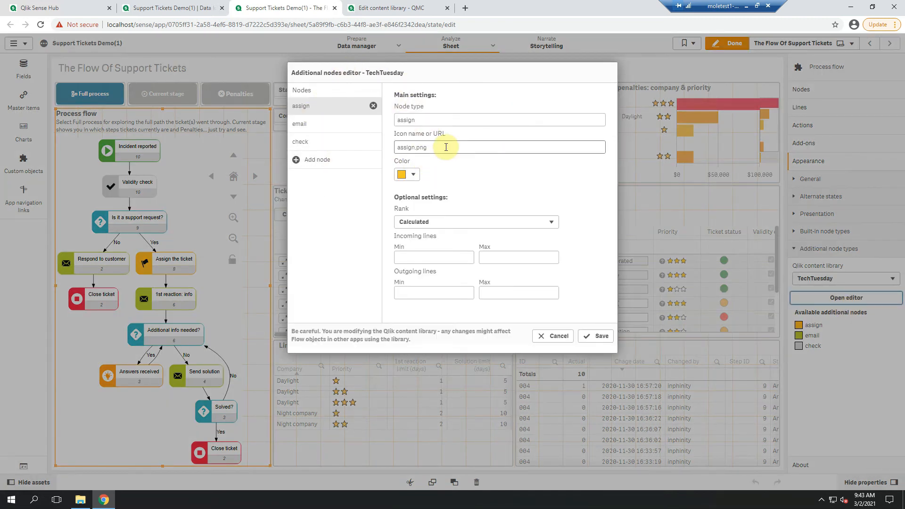
pyautogui.click(553, 335)
# - Reload the TechTuesday content library in the QMC to examine its files, and return to the sheet, leaving edit mode
pyautogui.click(394, 8)
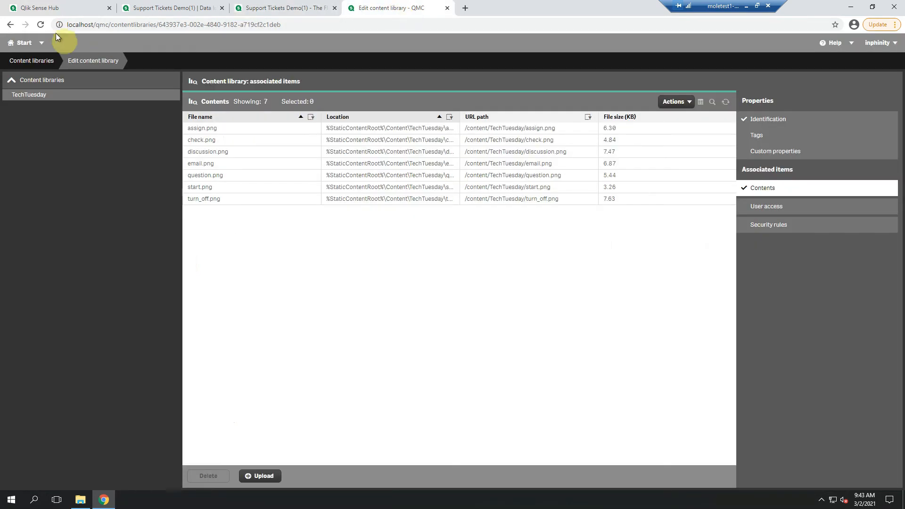
pyautogui.click(42, 25)
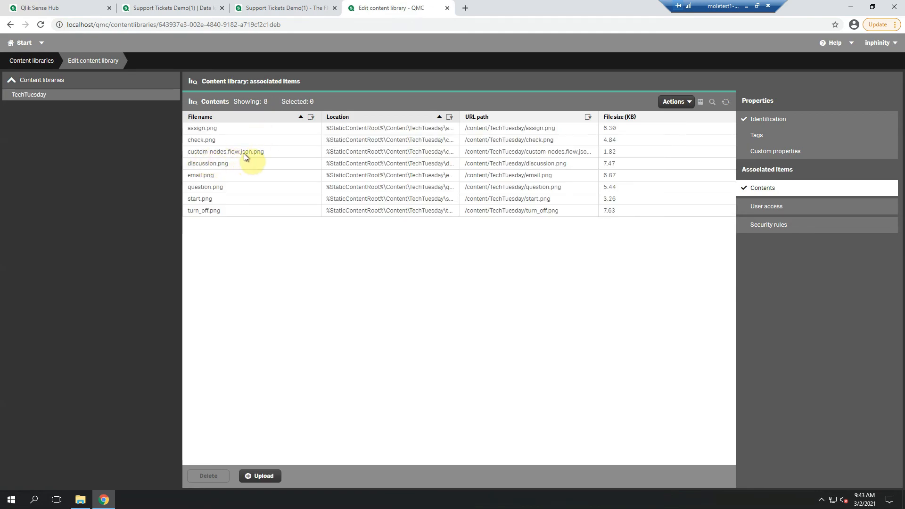
pyautogui.click(281, 7)
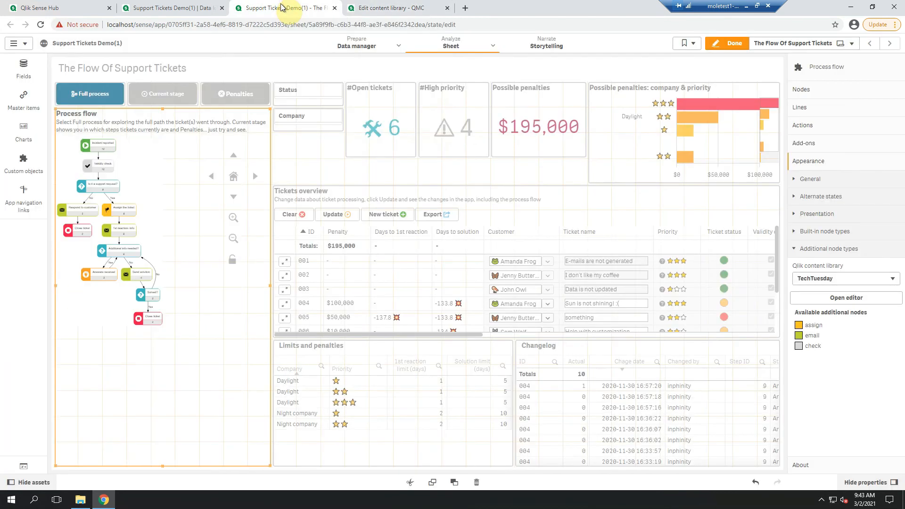
pyautogui.click(733, 43)
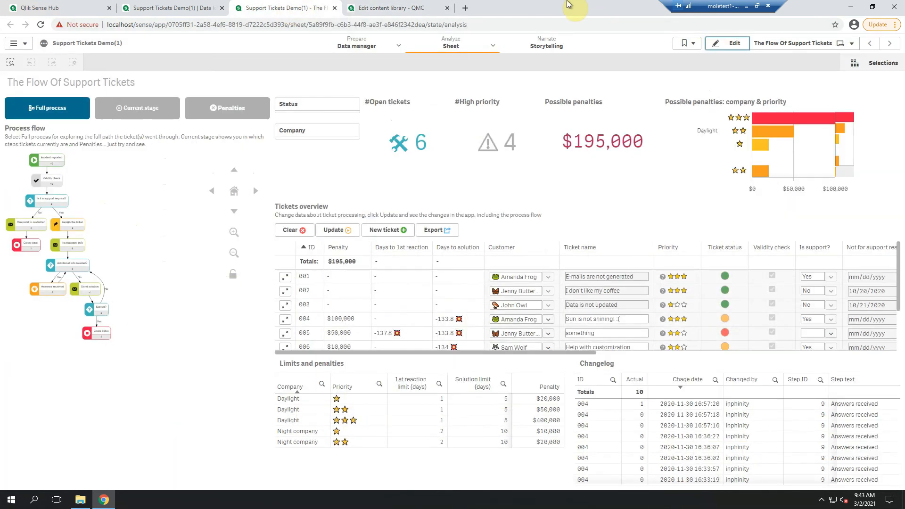